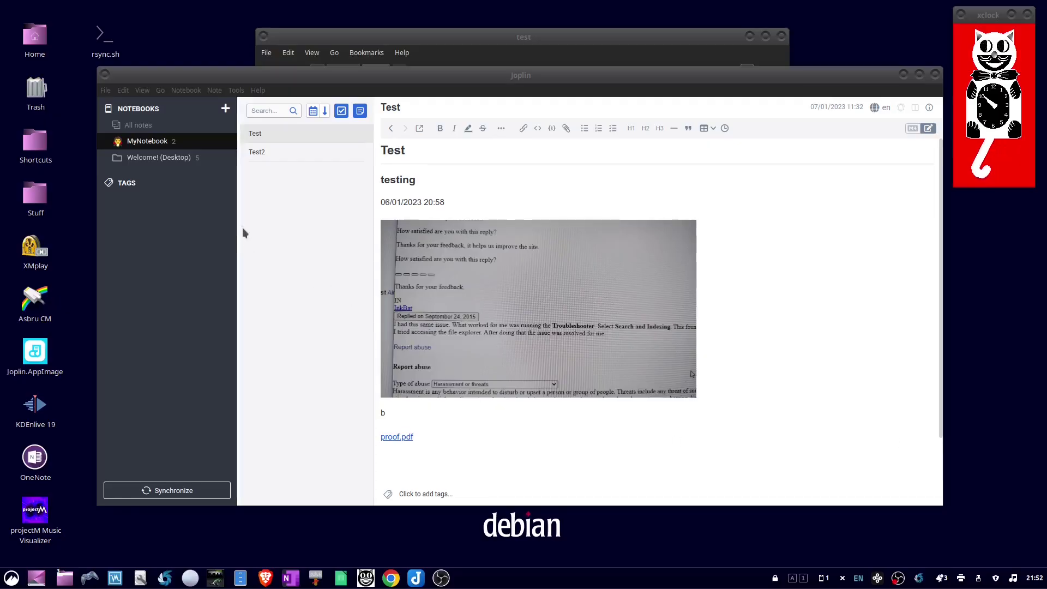
Export MyNotebook as JEX file MyNotebook_29_03_2023.jex into the test folder.
{"action": "right_click", "coordinate": [161, 143]}
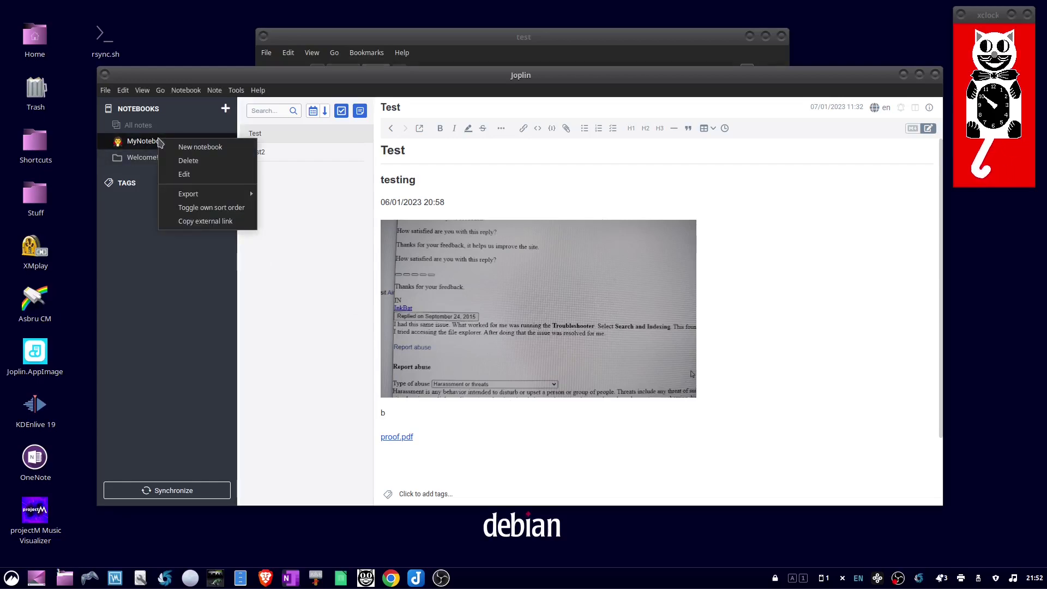
{"action": "mouse_move", "coordinate": [196, 194]}
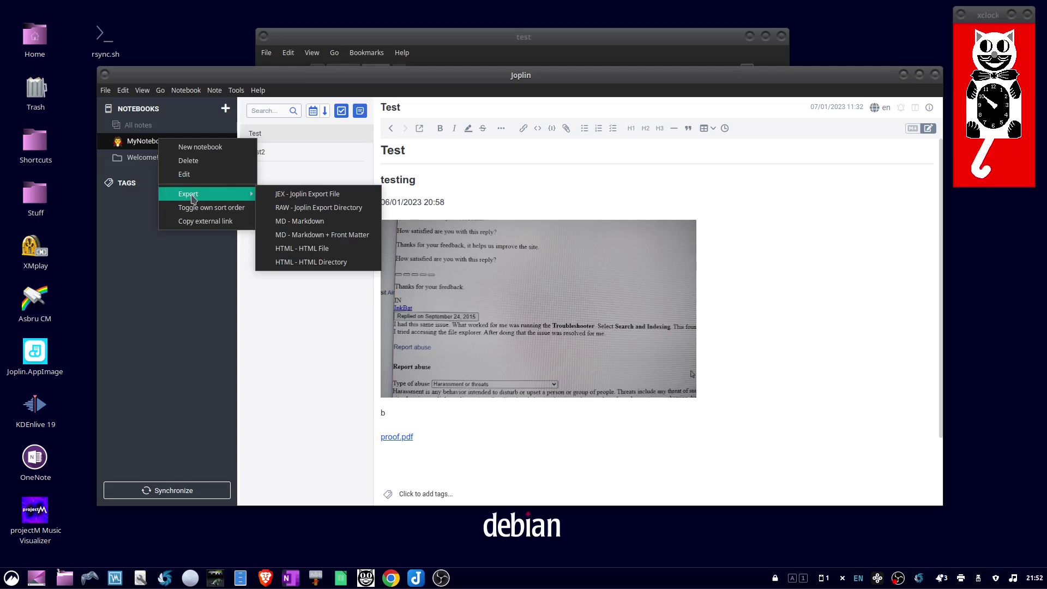
{"action": "left_click", "coordinate": [278, 197]}
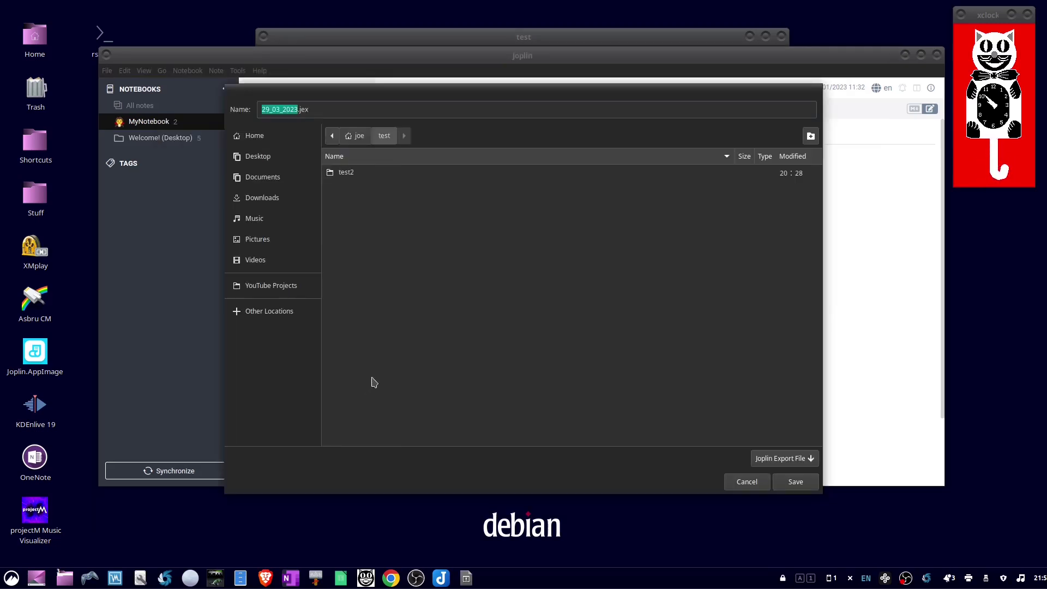
{"action": "left_click", "coordinate": [262, 108]}
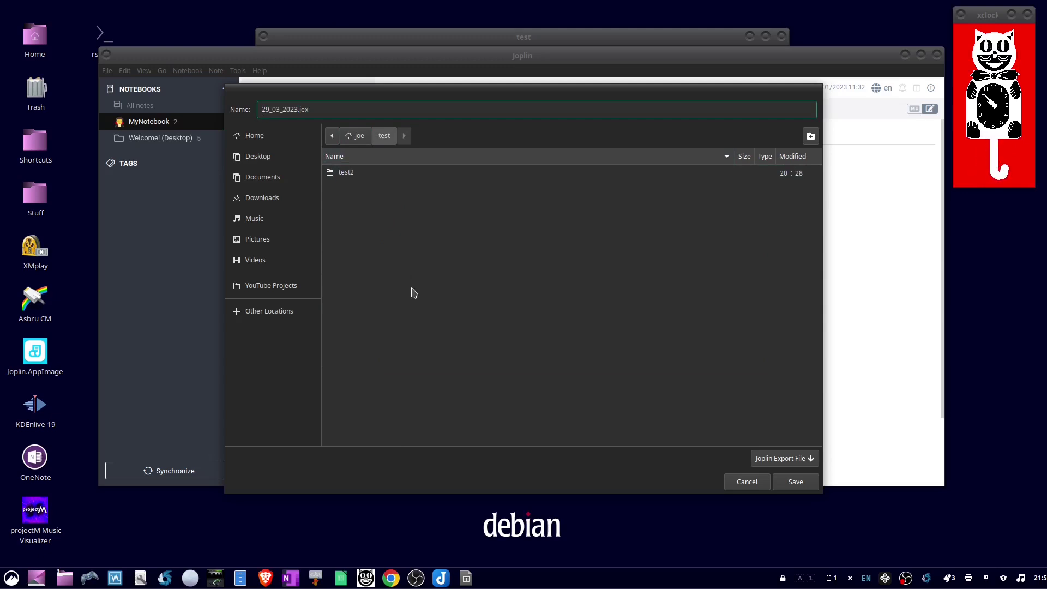
{"action": "type", "text": "test"}
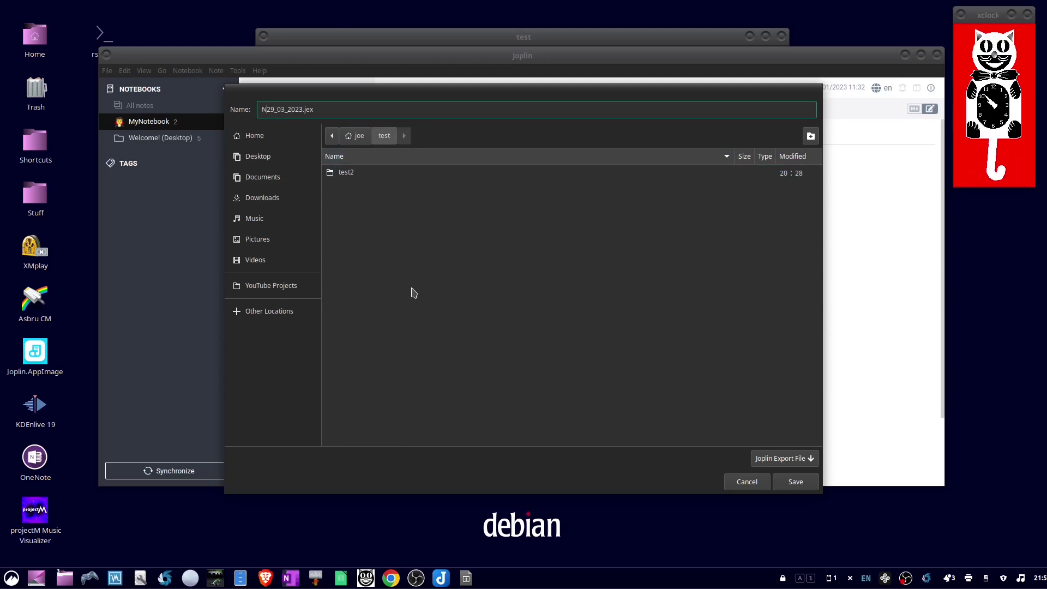
{"action": "key", "text": "BackSpace"}
{"action": "key", "text": "BackSpace"}
{"action": "key", "text": "BackSpace"}
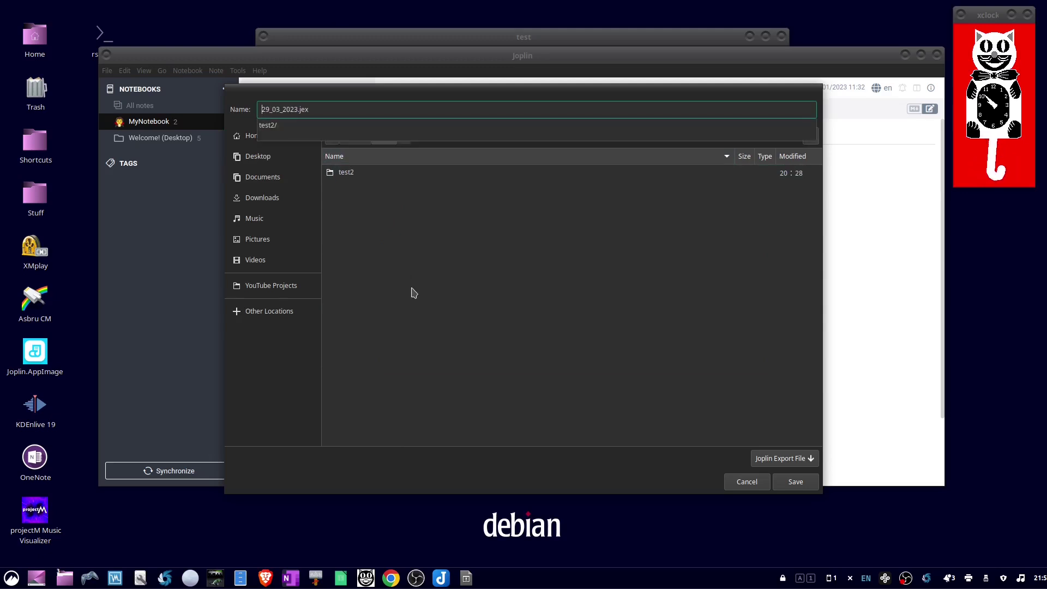
{"action": "type", "text": "MyNoteb"}
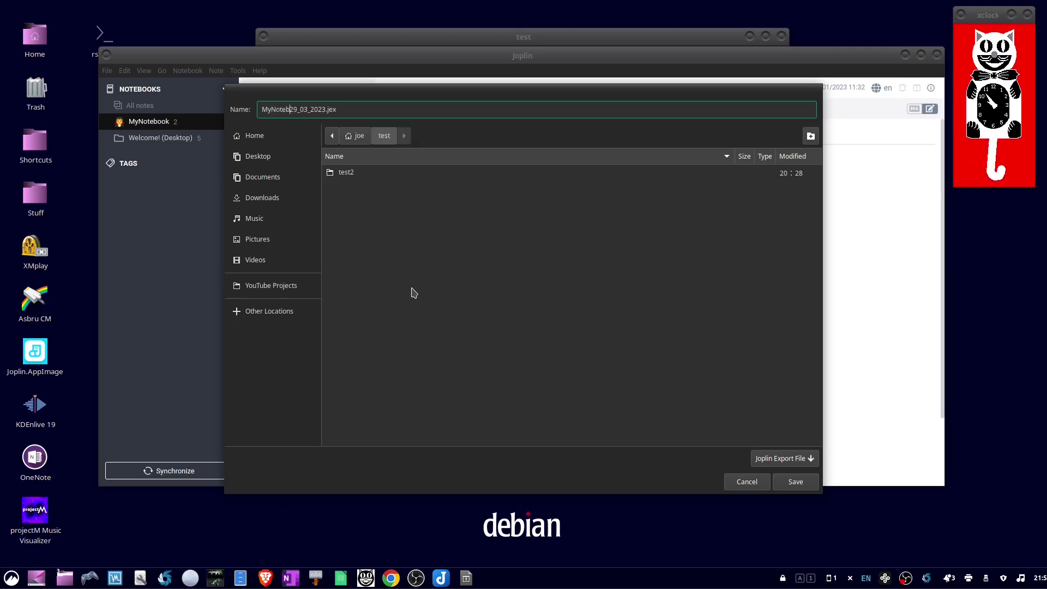
{"action": "type", "text": "ook_"}
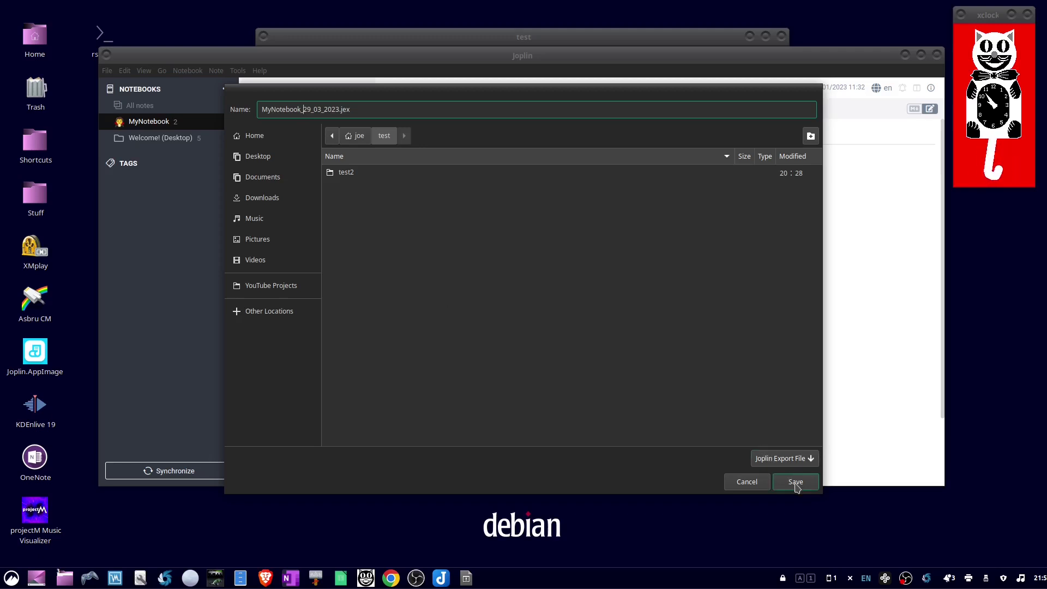
{"action": "left_click", "coordinate": [796, 482]}
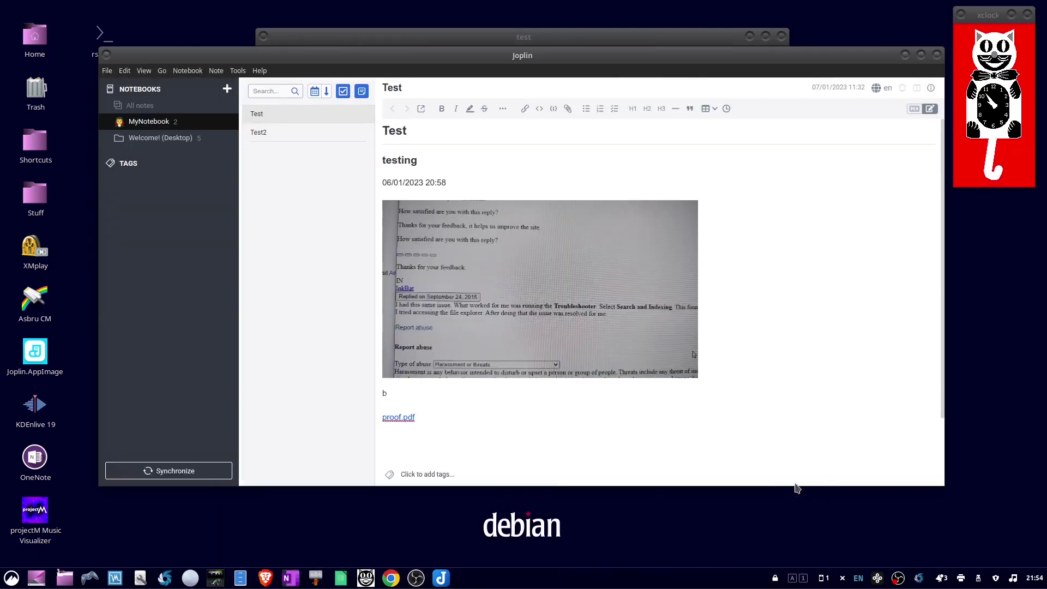
{"action": "left_click", "coordinate": [630, 40]}
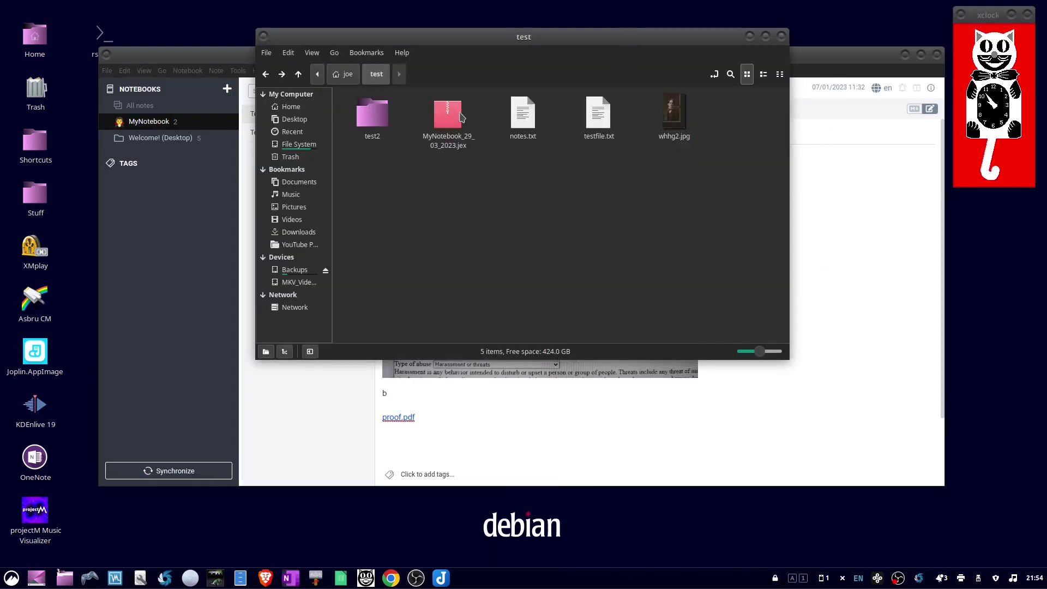
{"action": "left_click", "coordinate": [474, 134]}
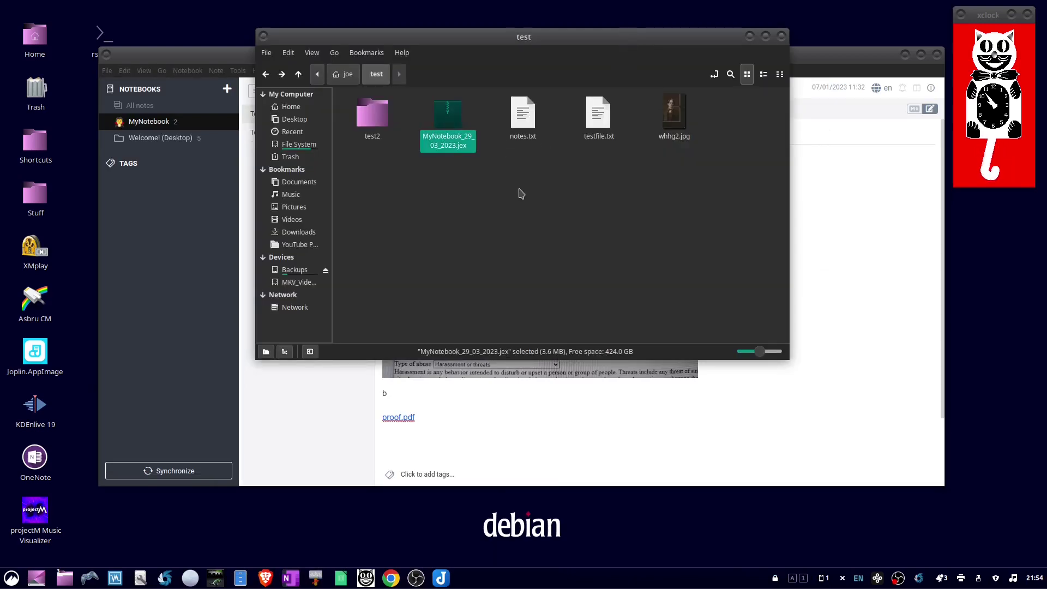
Delete MyNotebook and its notes, leaving only Welcome (Desktop).
{"action": "left_click", "coordinate": [194, 209]}
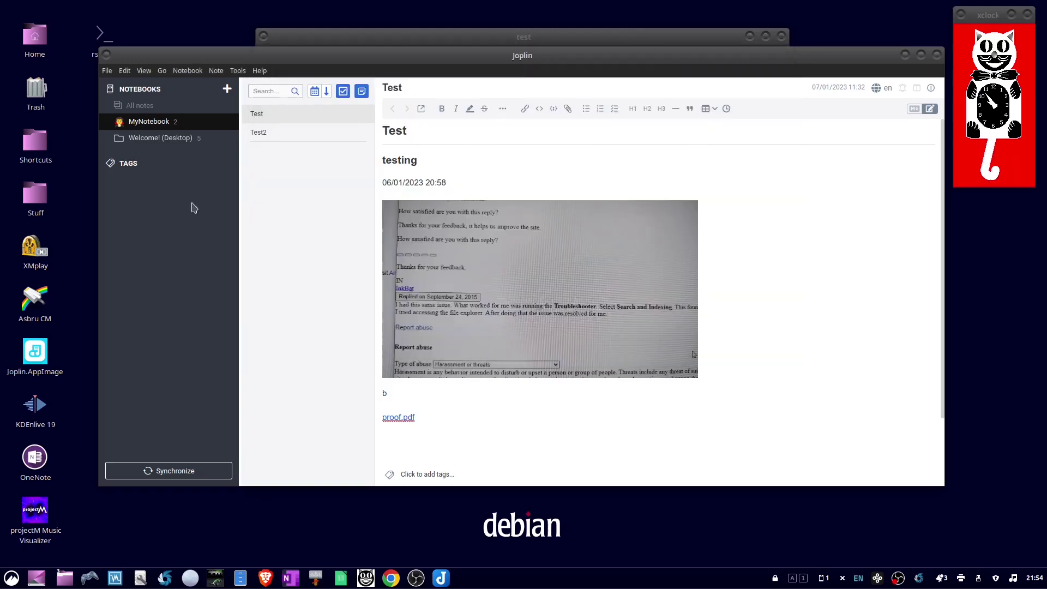
{"action": "right_click", "coordinate": [154, 122]}
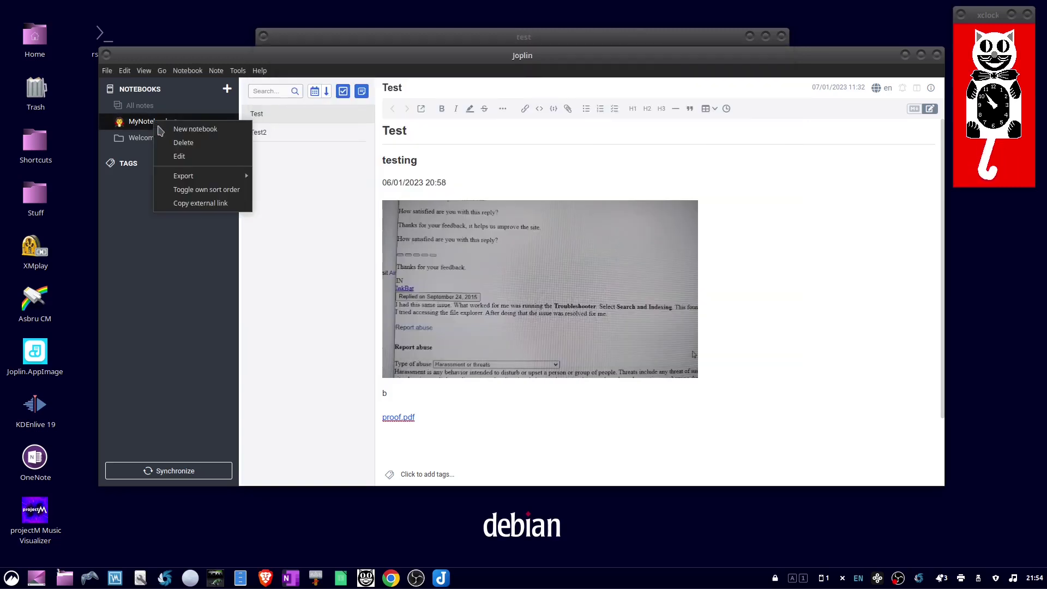
{"action": "left_click", "coordinate": [178, 143]}
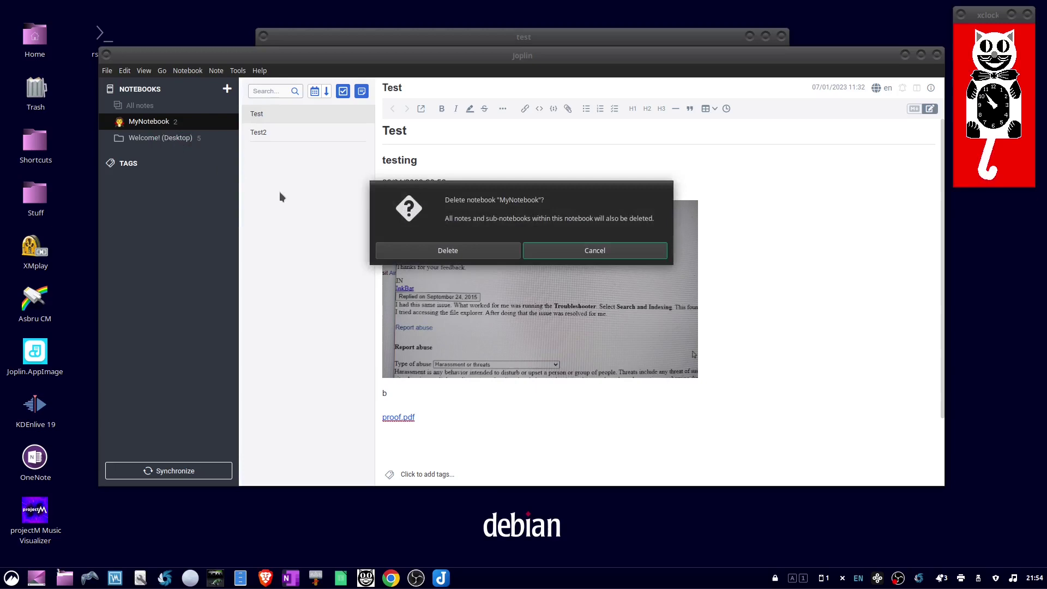
{"action": "left_click", "coordinate": [453, 250]}
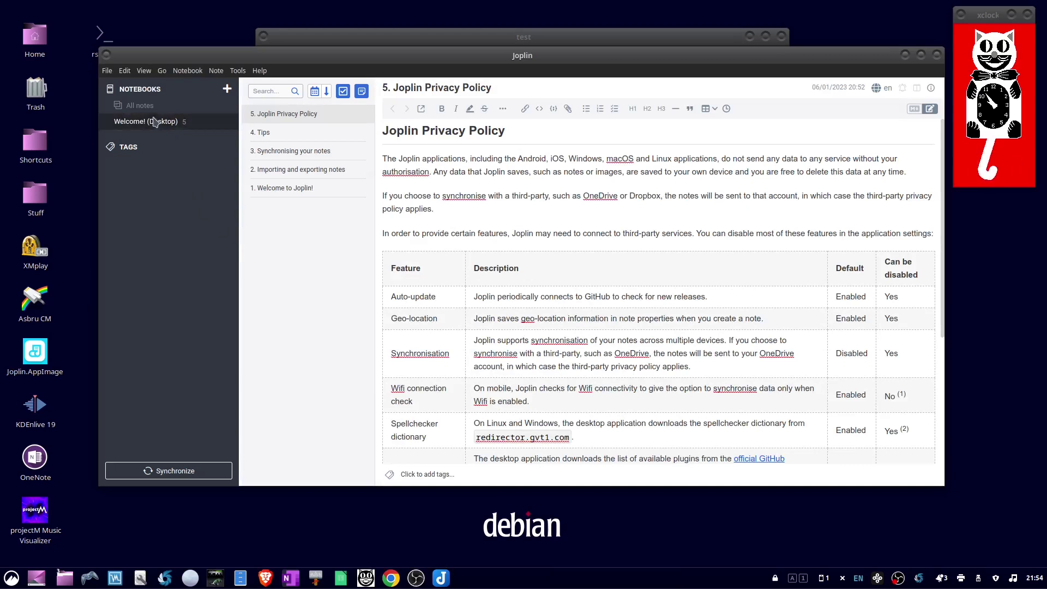
Import MyNotebook_29_03_2023.jex via File > Import > JEX - Joplin Export File.
{"action": "left_click", "coordinate": [107, 72]}
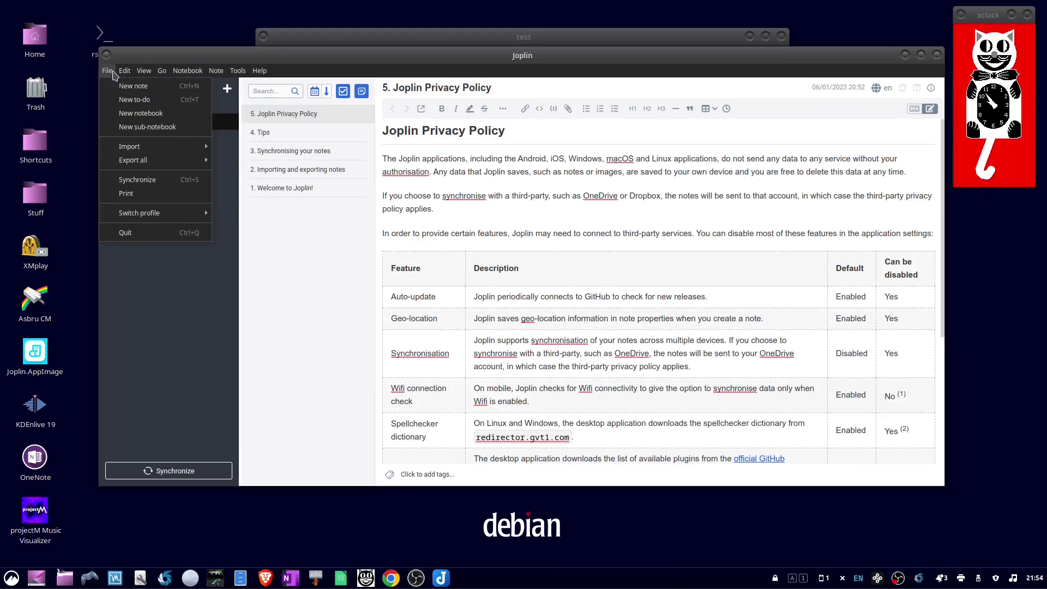
{"action": "mouse_move", "coordinate": [129, 147]}
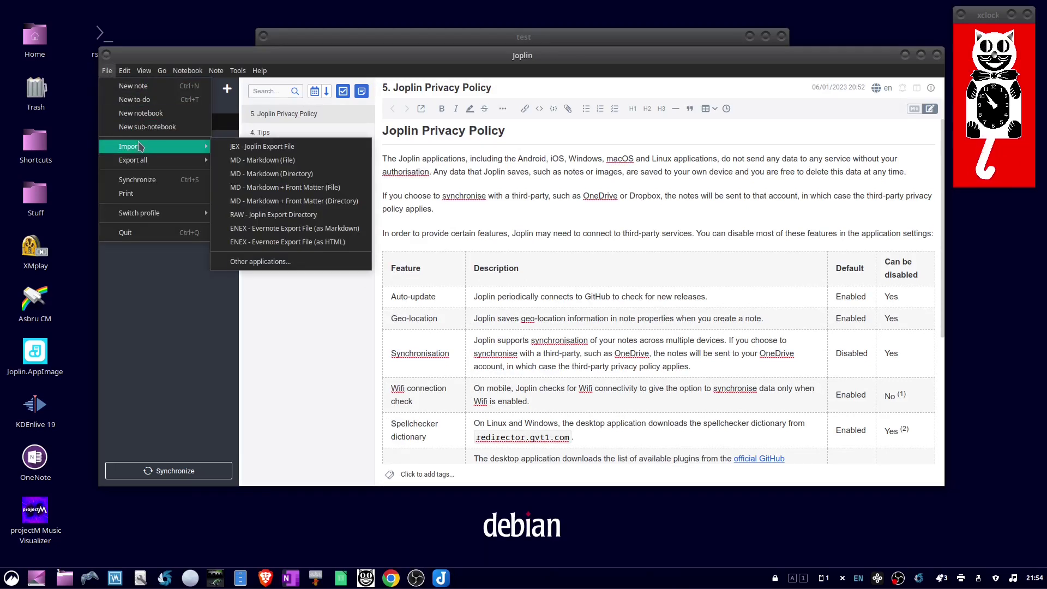
{"action": "left_click", "coordinate": [290, 148]}
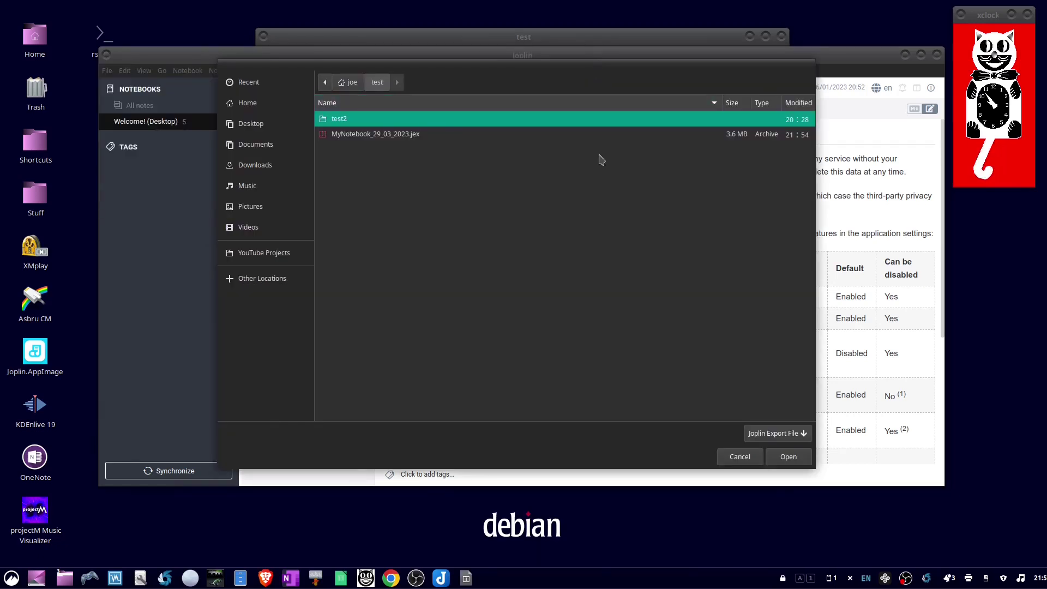
{"action": "double_click", "coordinate": [405, 135]}
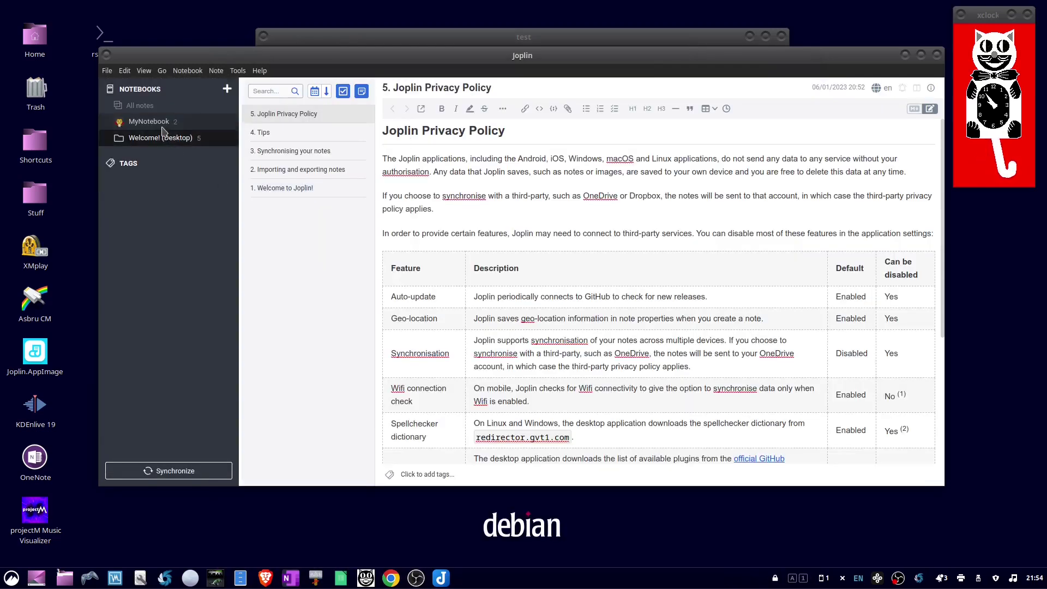
Open the restored MyNotebook to show its Test and Test2 notes.
{"action": "left_click", "coordinate": [163, 129]}
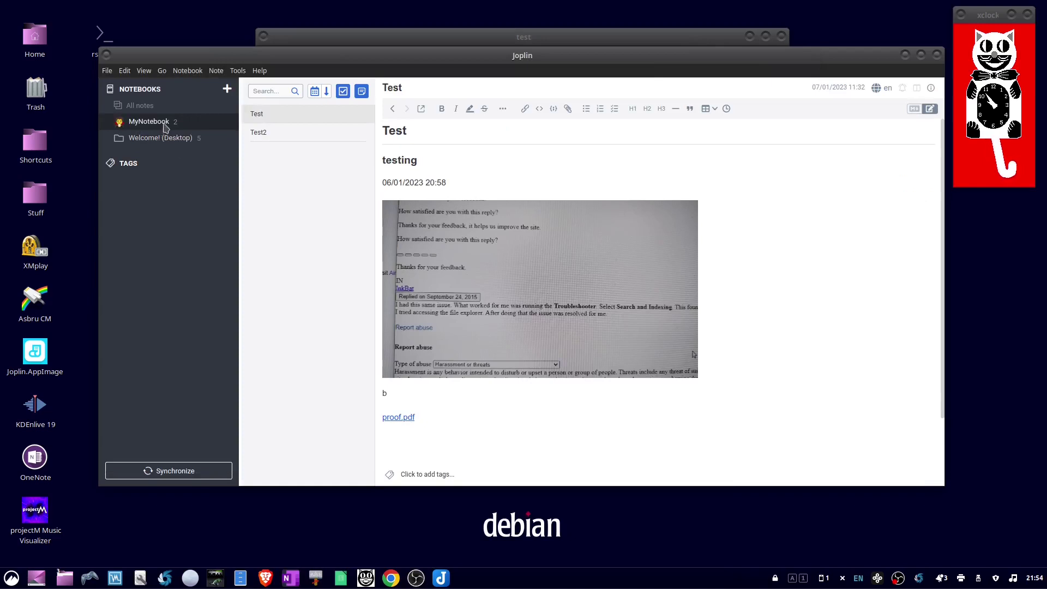